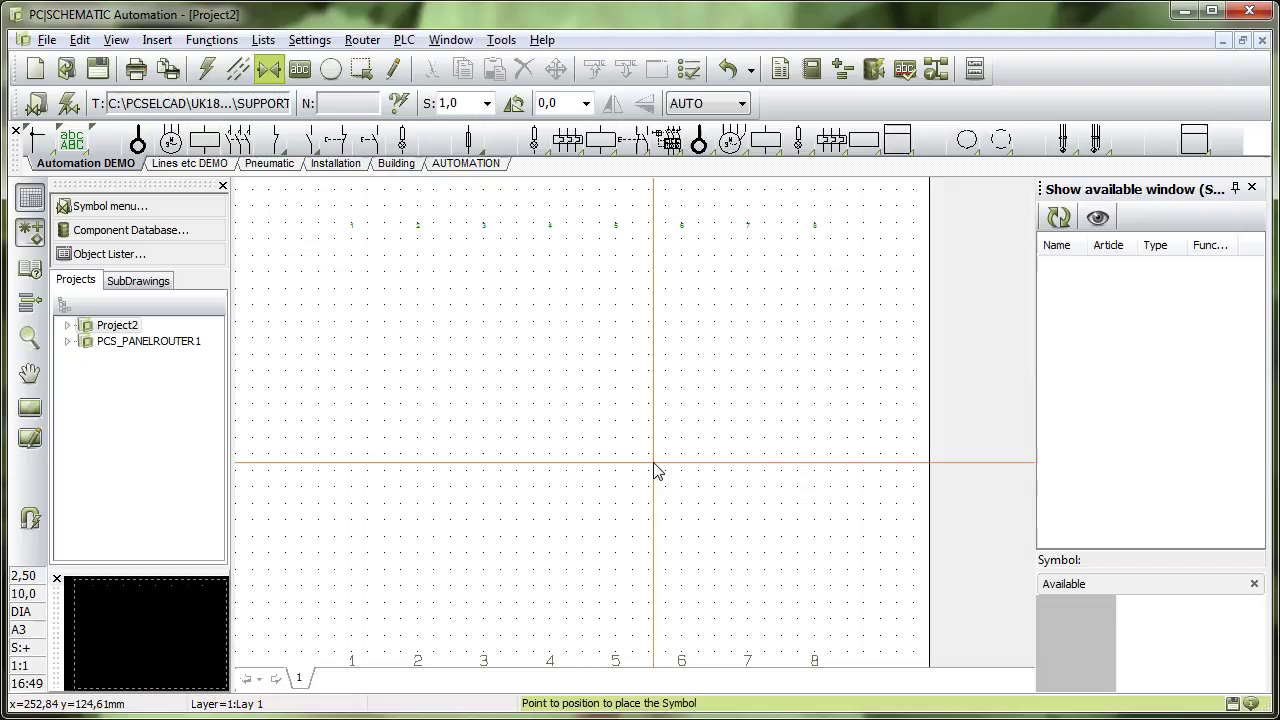
{"action": "left_click", "coordinate": [870, 73]}
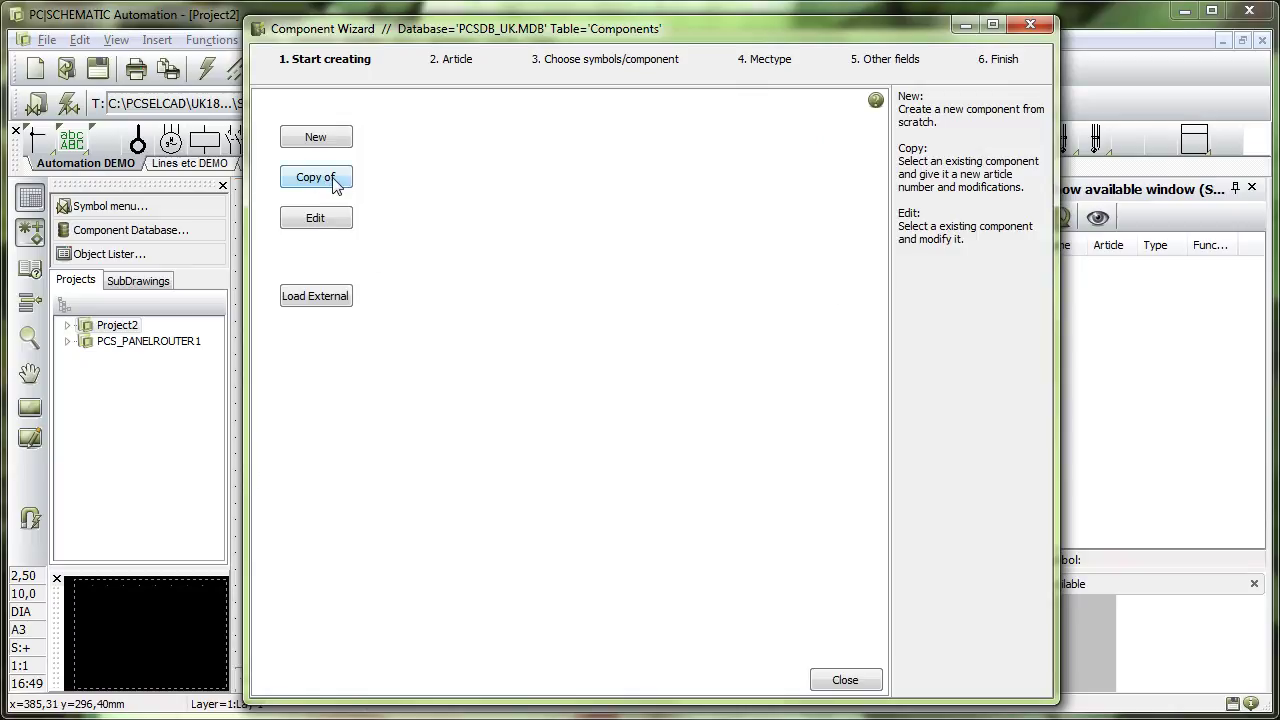
{"action": "left_click", "coordinate": [316, 177]}
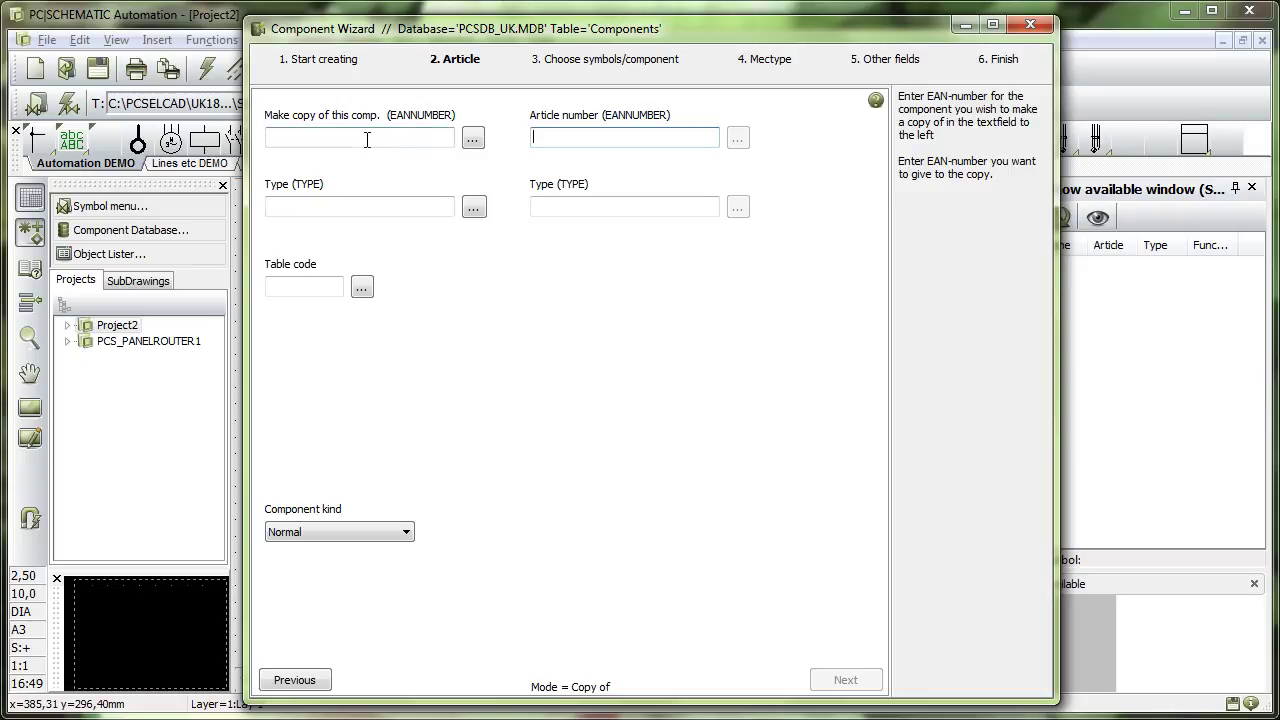
{"action": "left_click", "coordinate": [474, 140]}
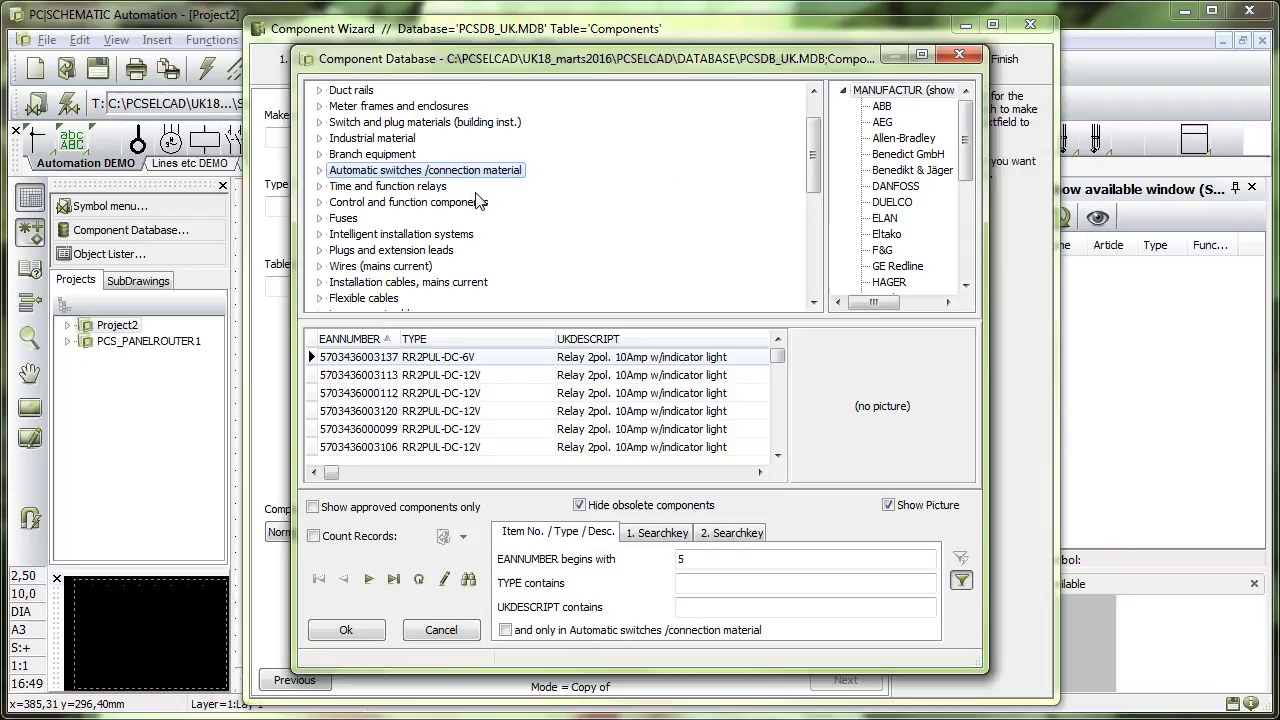
{"action": "left_click", "coordinate": [364, 92]}
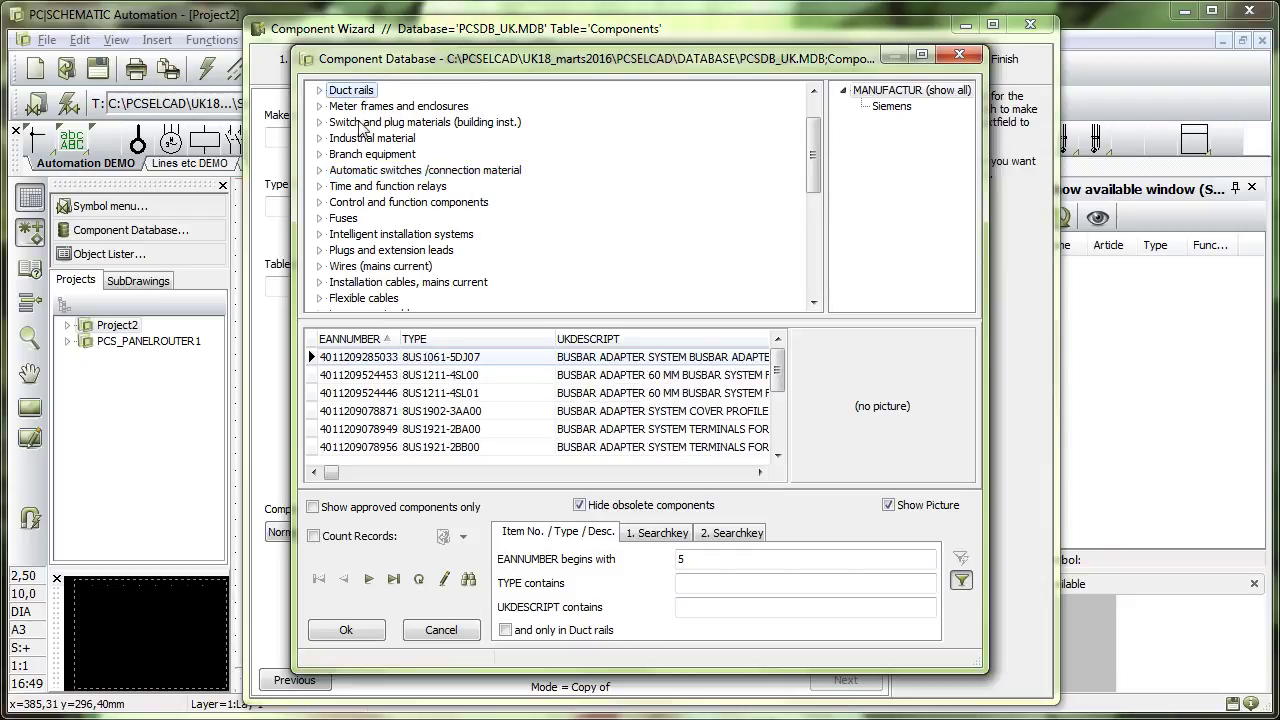
{"action": "left_click", "coordinate": [363, 128]}
{"action": "left_click", "coordinate": [362, 156]}
{"action": "left_click", "coordinate": [385, 172]}
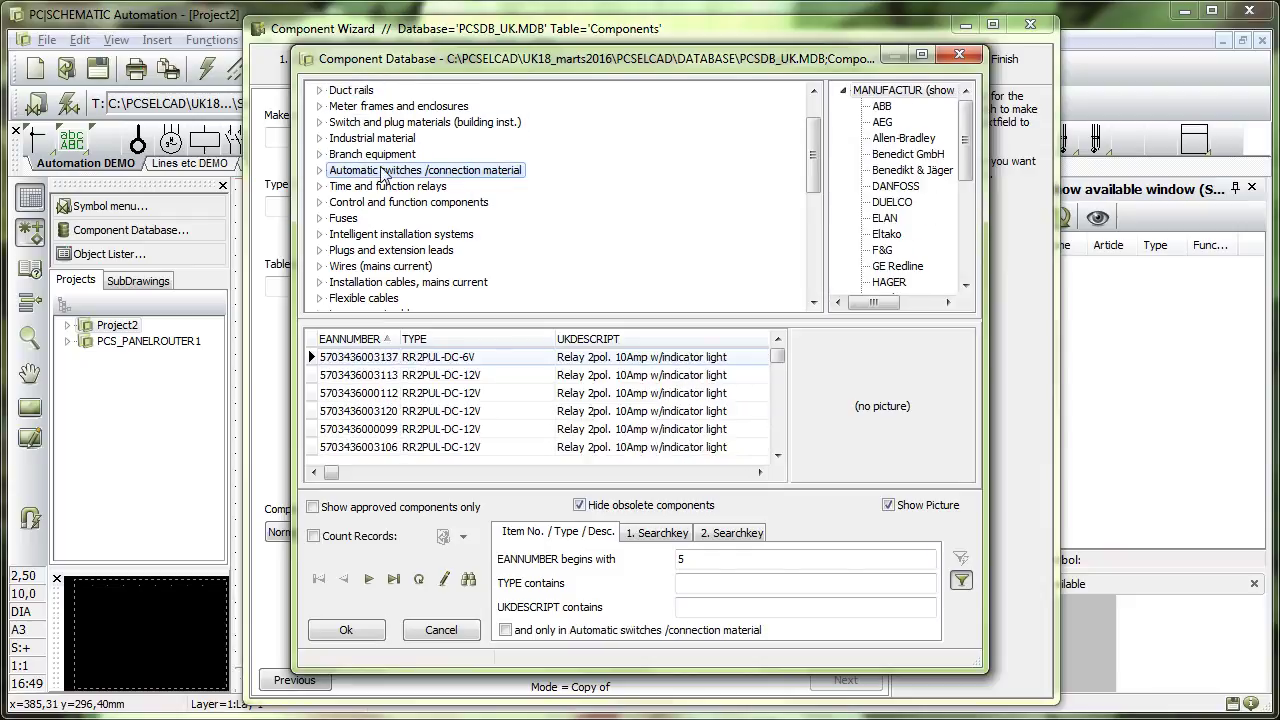
{"action": "double_click", "coordinate": [466, 357]}
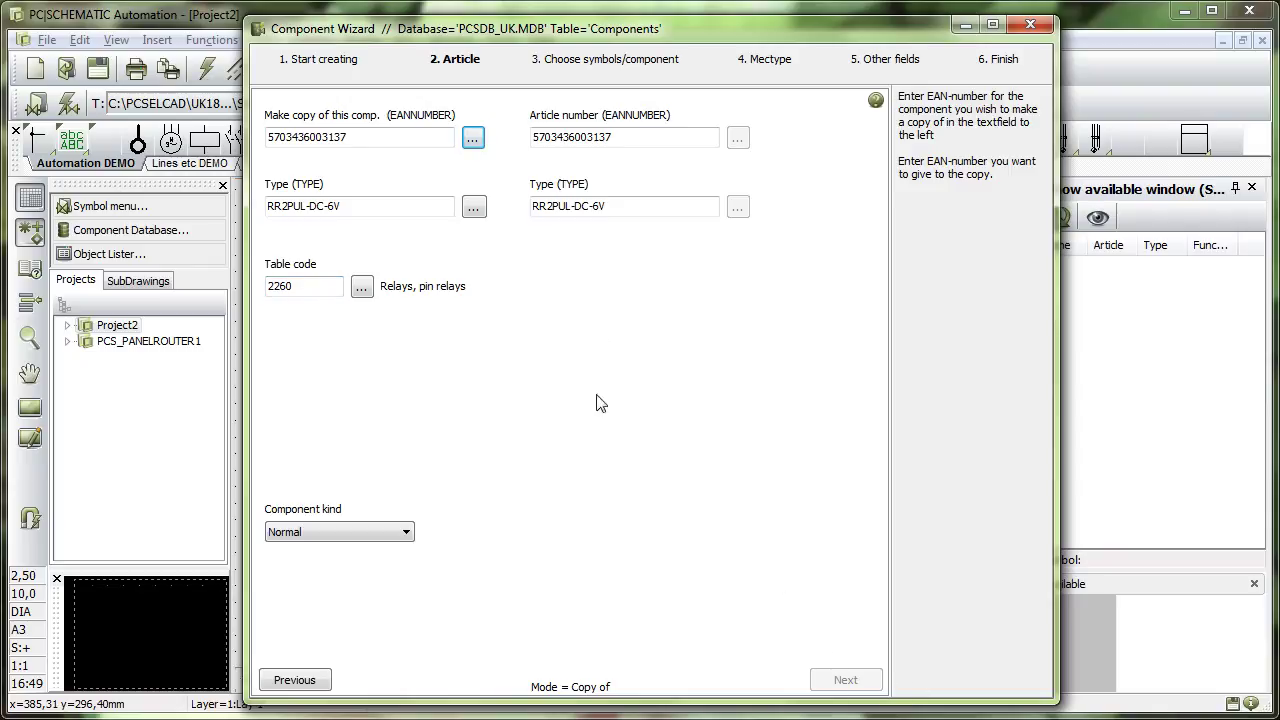
- Replace the copied relay's prefilled article number with 10
{"action": "left_click", "coordinate": [641, 137]}
{"action": "key", "text": "BackSpace"}
{"action": "key", "text": "BackSpace"}
{"action": "key", "text": "BackSpace"}
{"action": "key", "text": "BackSpace"}
{"action": "key", "text": "BackSpace"}
{"action": "key", "text": "BackSpace"}
{"action": "key", "text": "BackSpace"}
{"action": "key", "text": "BackSpace"}
{"action": "key", "text": "BackSpace"}
{"action": "key", "text": "BackSpace"}
{"action": "key", "text": "BackSpace"}
{"action": "key", "text": "BackSpace"}
{"action": "key", "text": "BackSpace"}
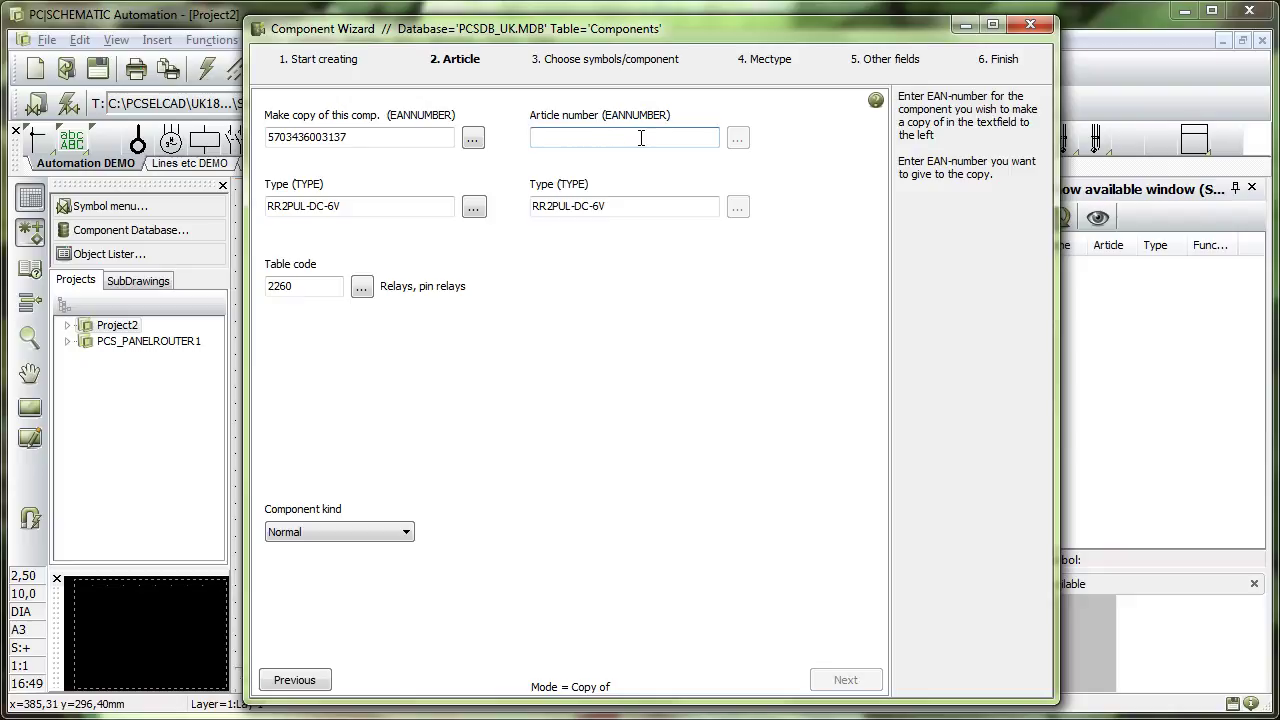
{"action": "type", "text": "10"}
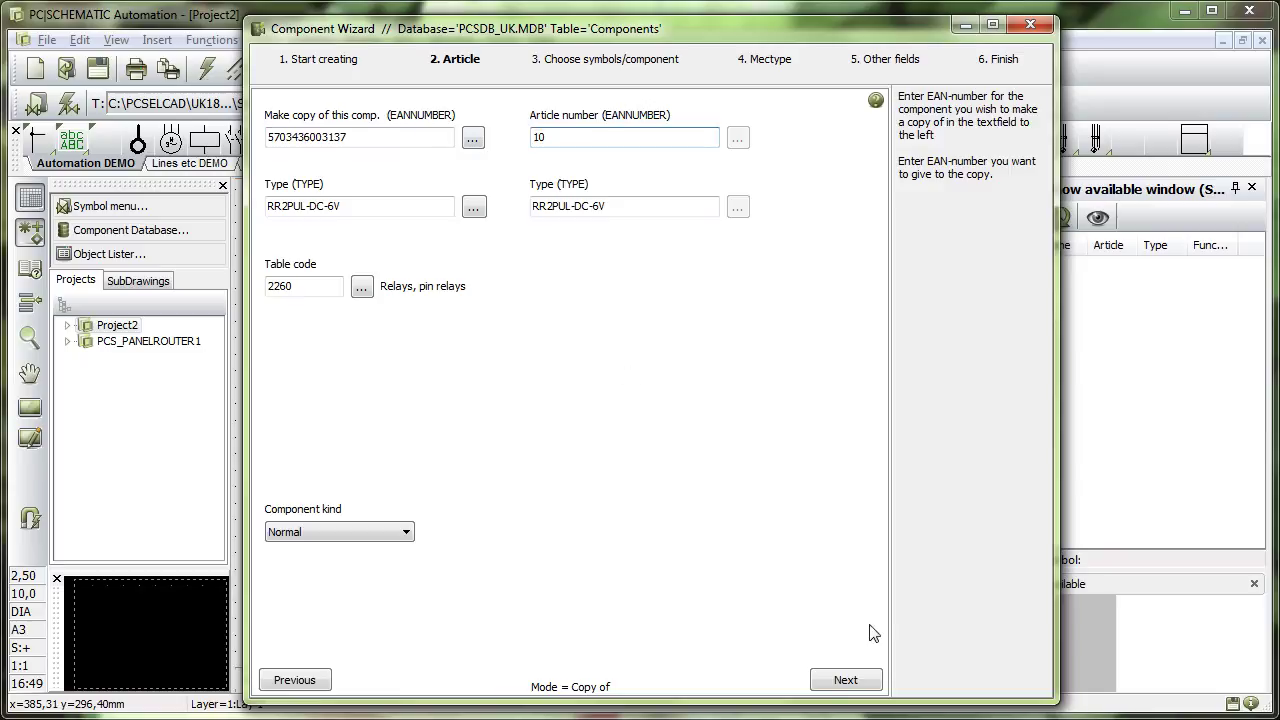
- Advance through the Mectype and Other fields steps, finish the wizard to save relay 10, and close it
{"action": "left_click", "coordinate": [846, 680]}
{"action": "left_click", "coordinate": [846, 680]}
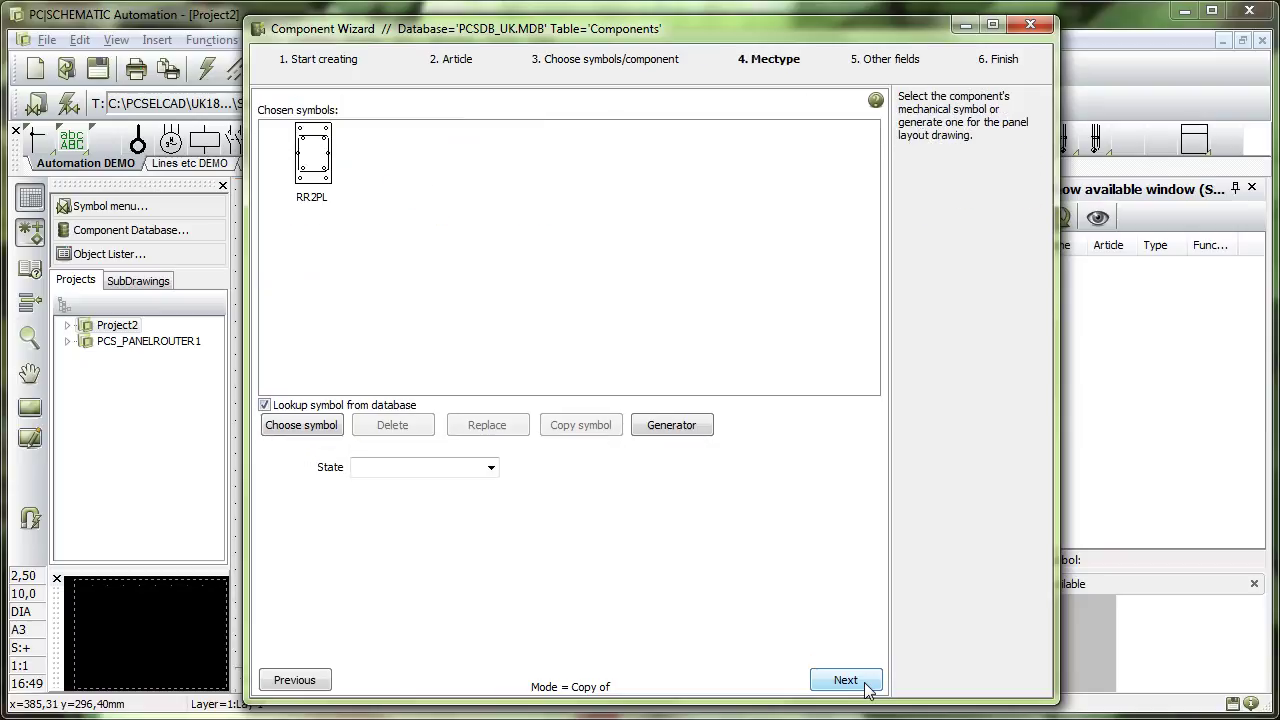
{"action": "left_click", "coordinate": [846, 680]}
{"action": "left_click", "coordinate": [846, 680]}
{"action": "left_click", "coordinate": [865, 686]}
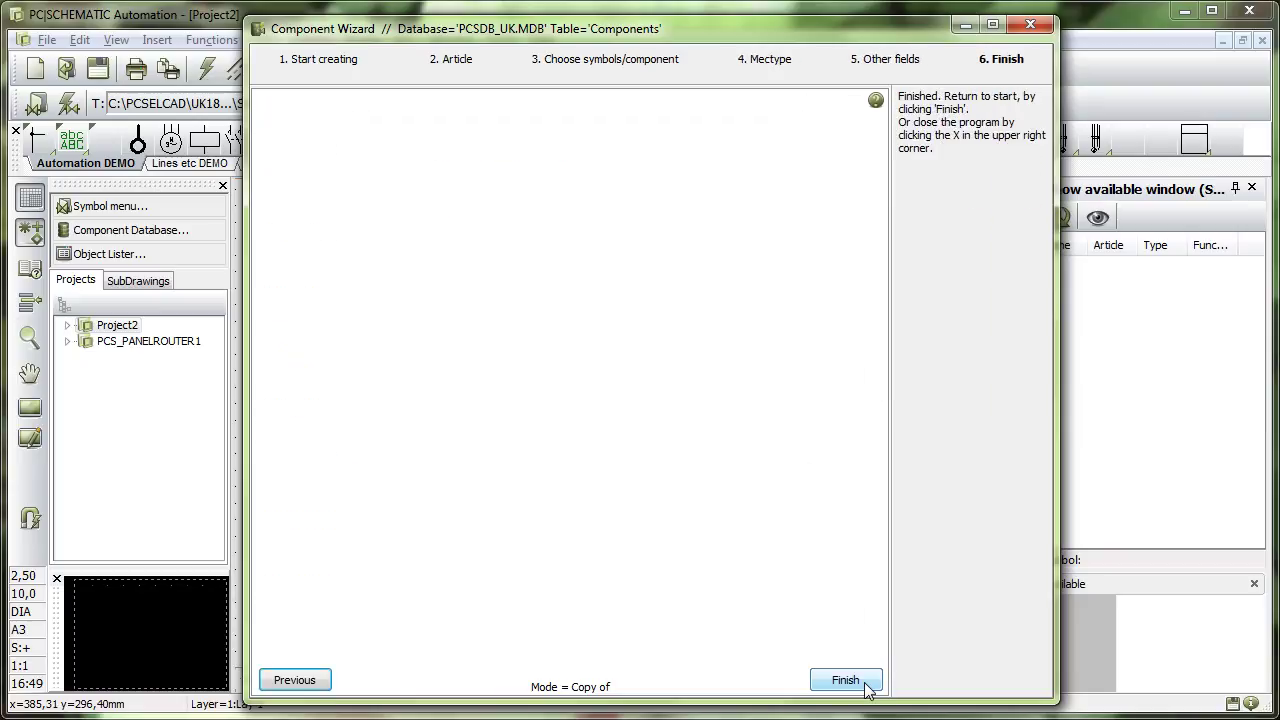
{"action": "left_click", "coordinate": [865, 686]}
{"action": "left_click", "coordinate": [865, 686]}
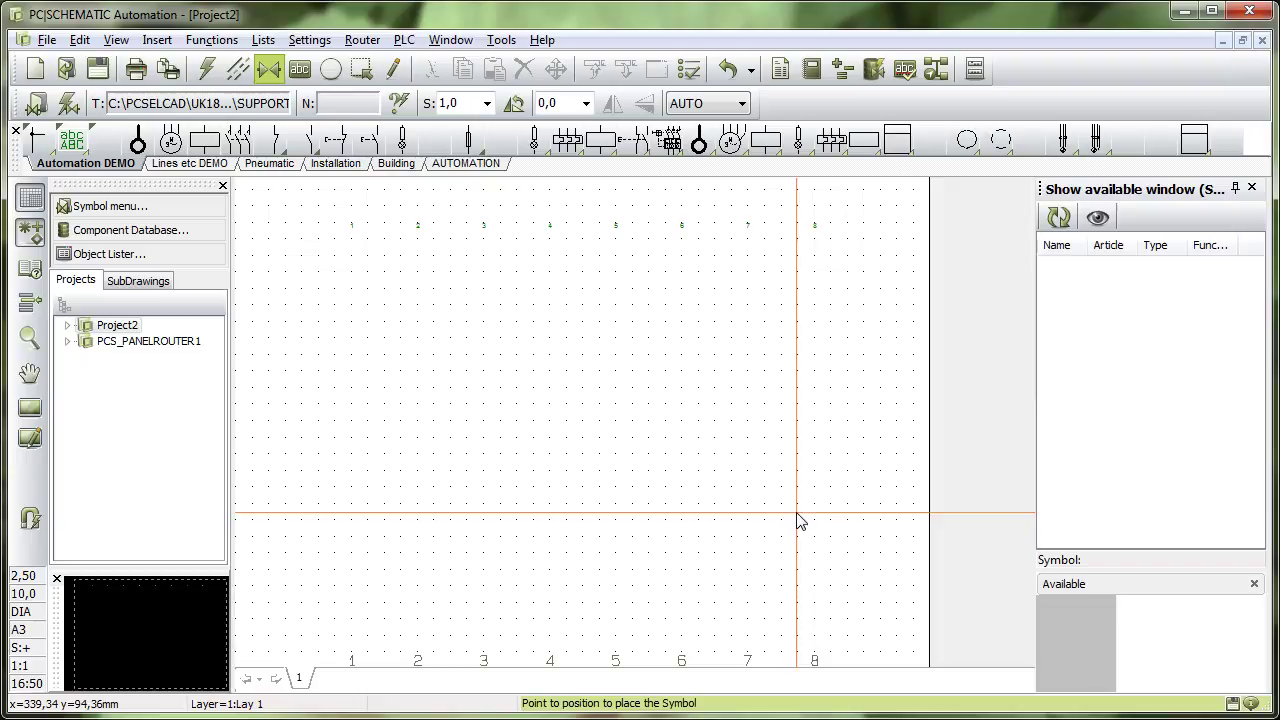
{"action": "left_click", "coordinate": [165, 232]}
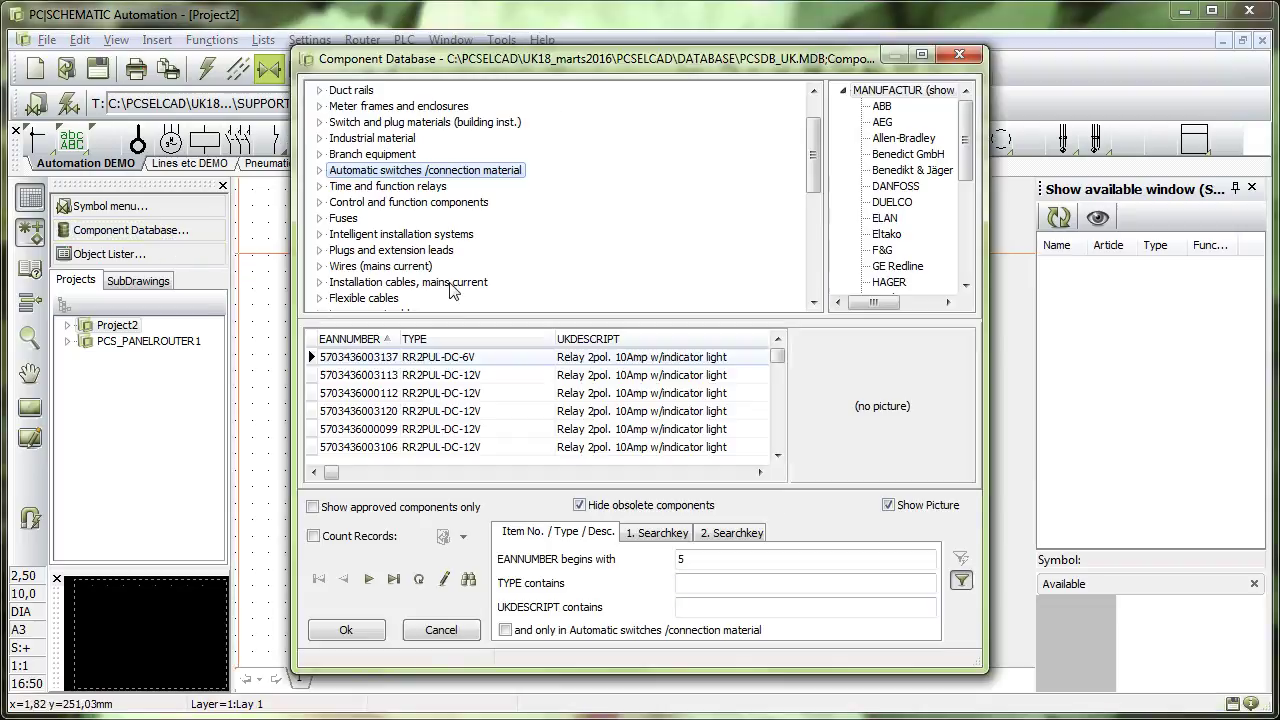
{"action": "left_click", "coordinate": [480, 360]}
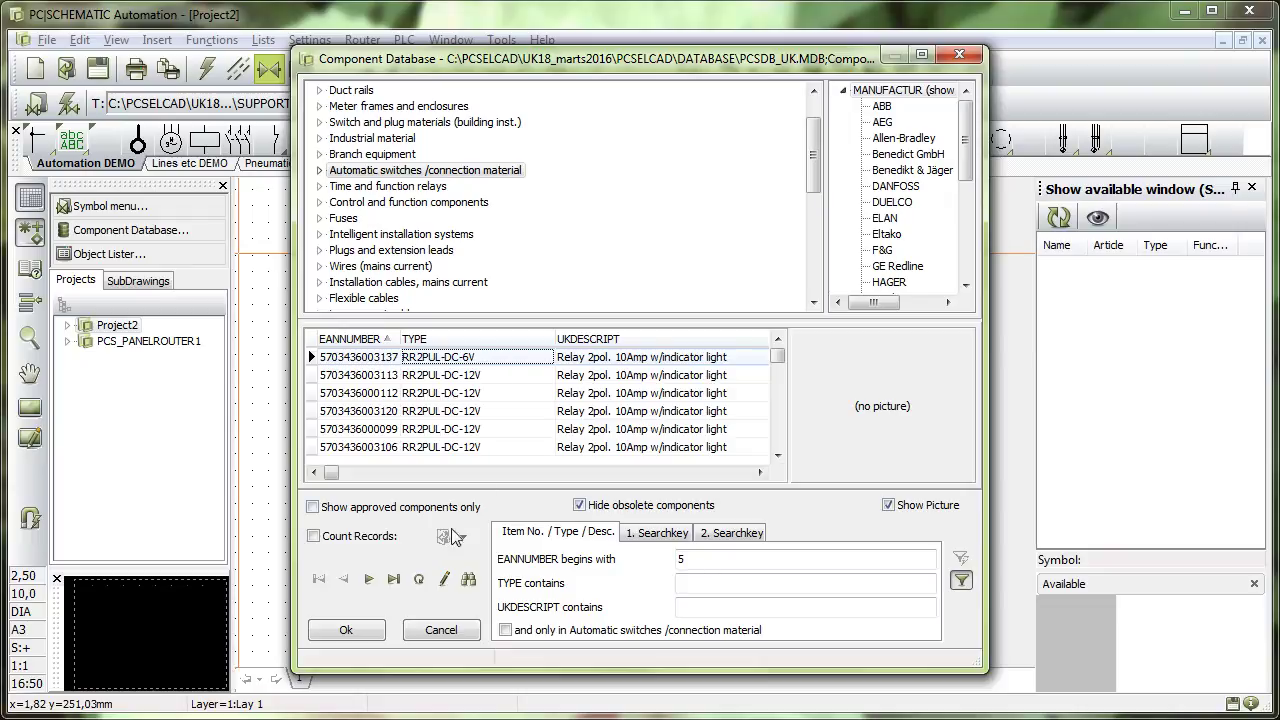
- Edit the RR2PUL-DC-6V record in the Record Editor and copy-paste it as a new record
{"action": "left_click", "coordinate": [444, 582]}
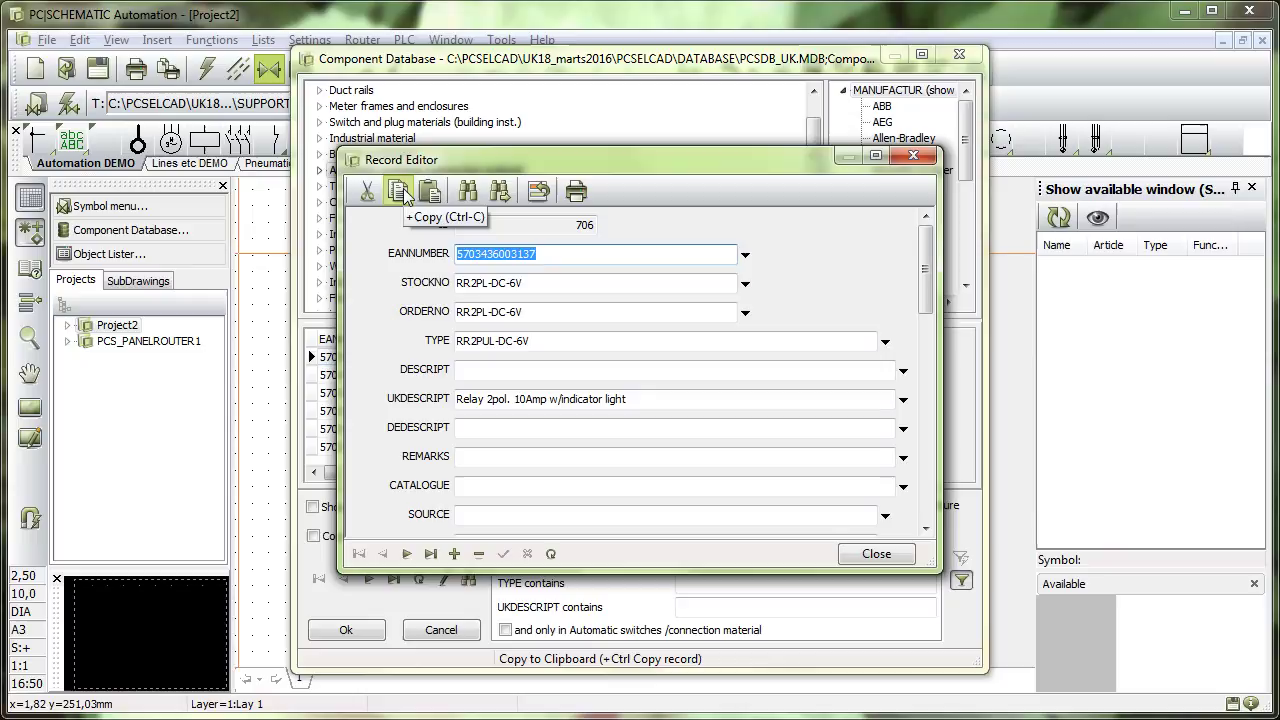
{"action": "left_click", "coordinate": [403, 196]}
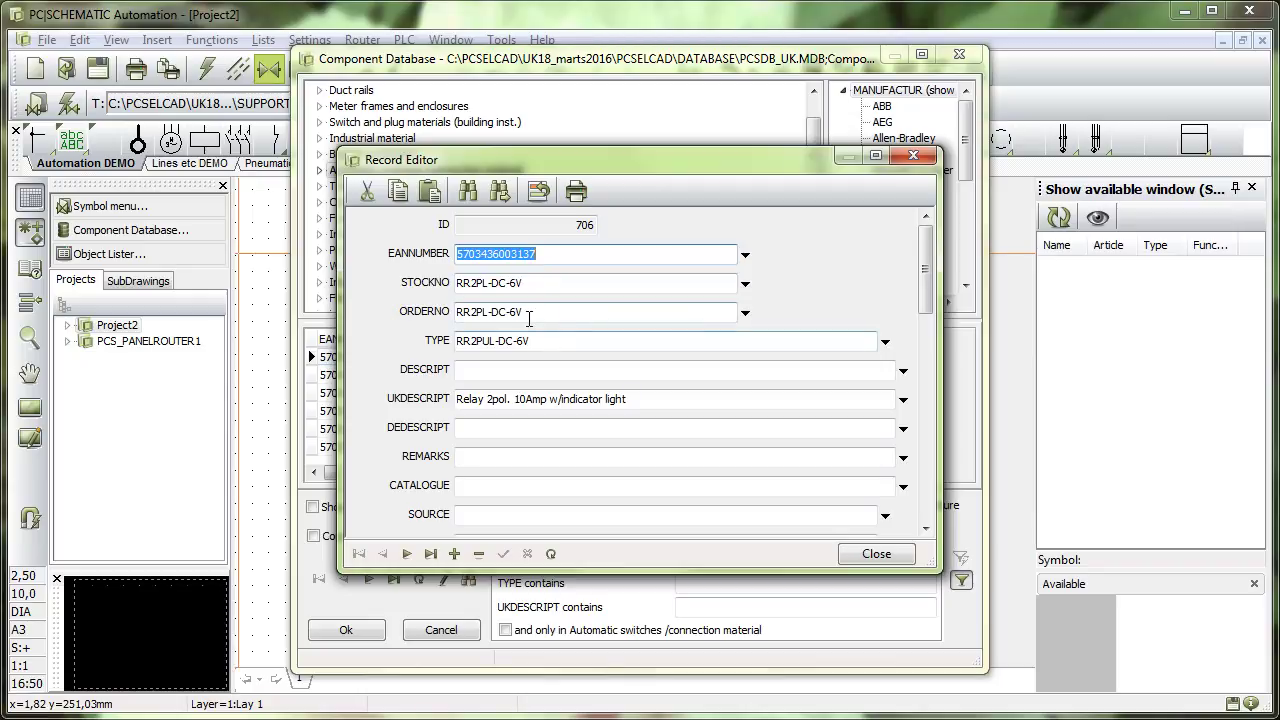
{"action": "left_click", "coordinate": [399, 192]}
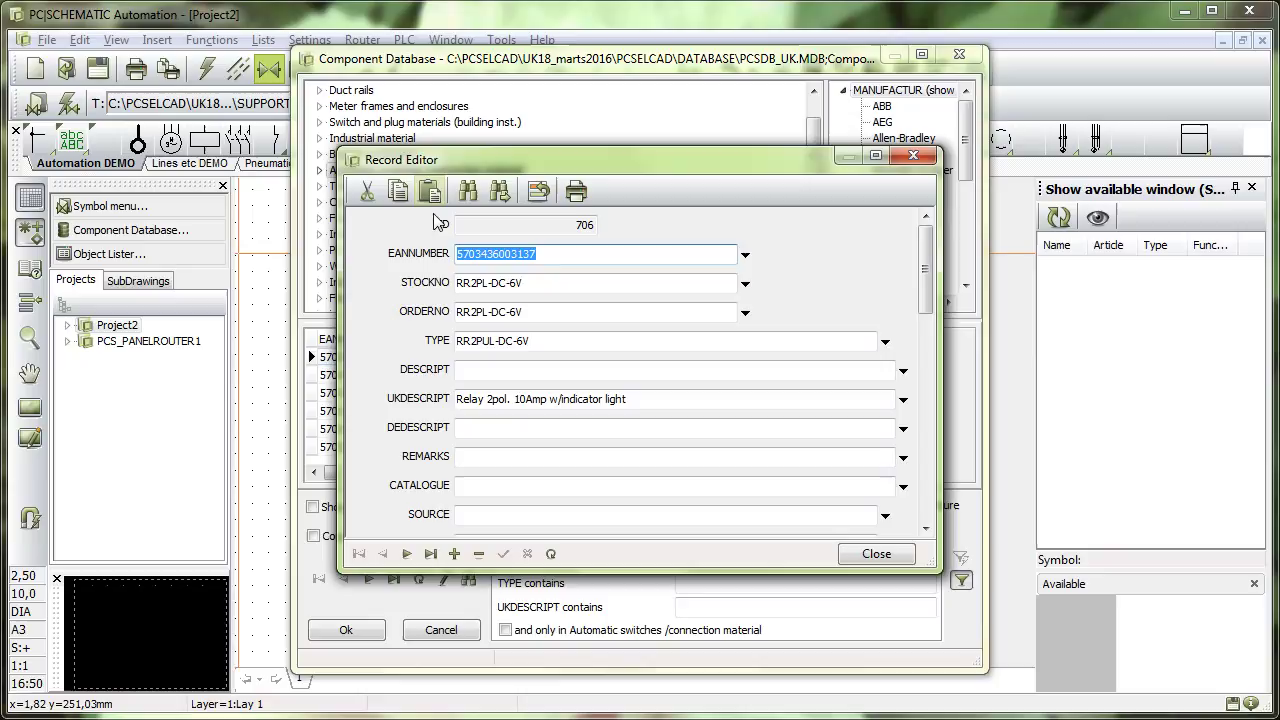
{"action": "left_click", "coordinate": [431, 192], "text": "ctrl"}
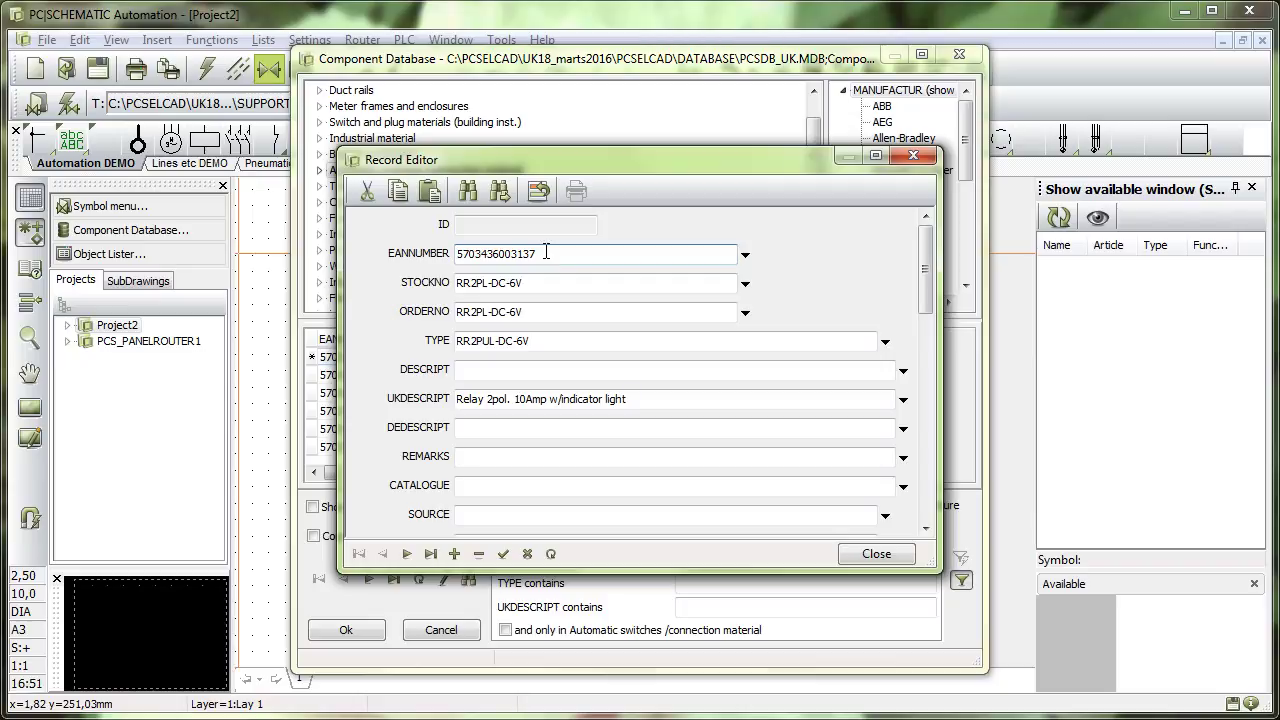
- Change the duplicate record's EAN number to 11 and post the changes
{"action": "left_click_drag", "start_coordinate": [546, 252], "coordinate": [417, 244]}
{"action": "type", "text": "11"}
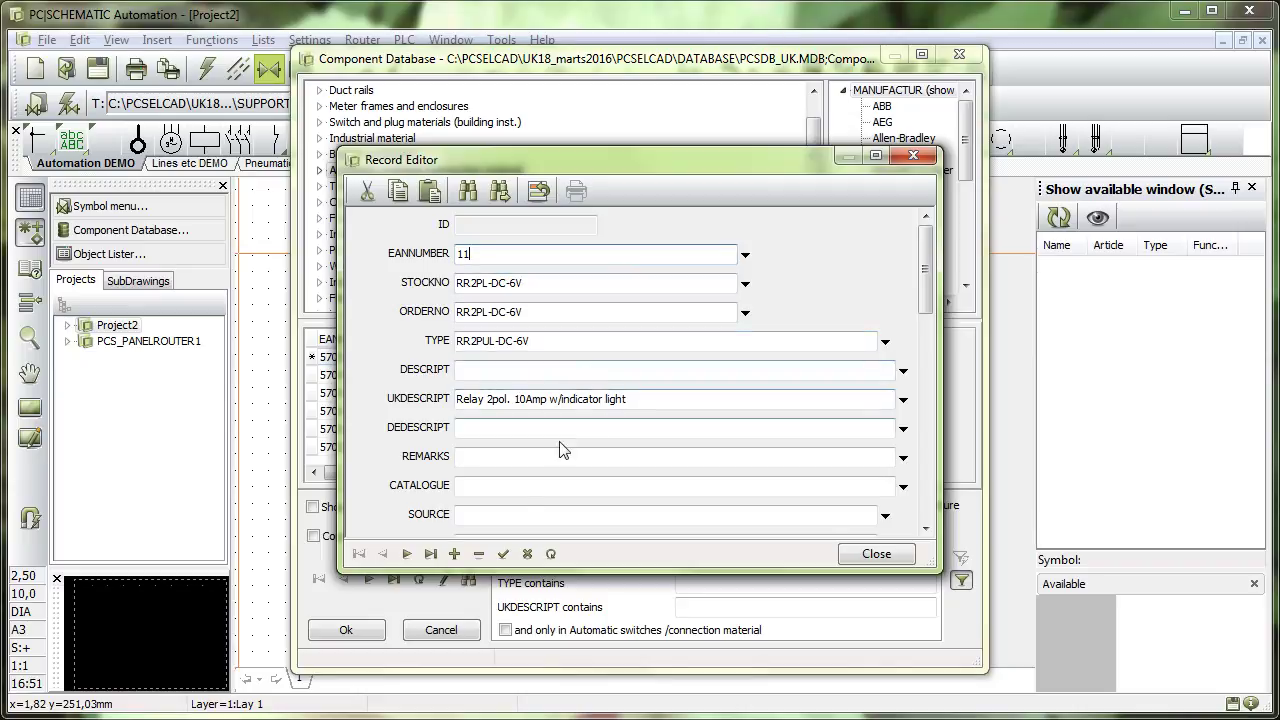
{"action": "left_click", "coordinate": [504, 554]}
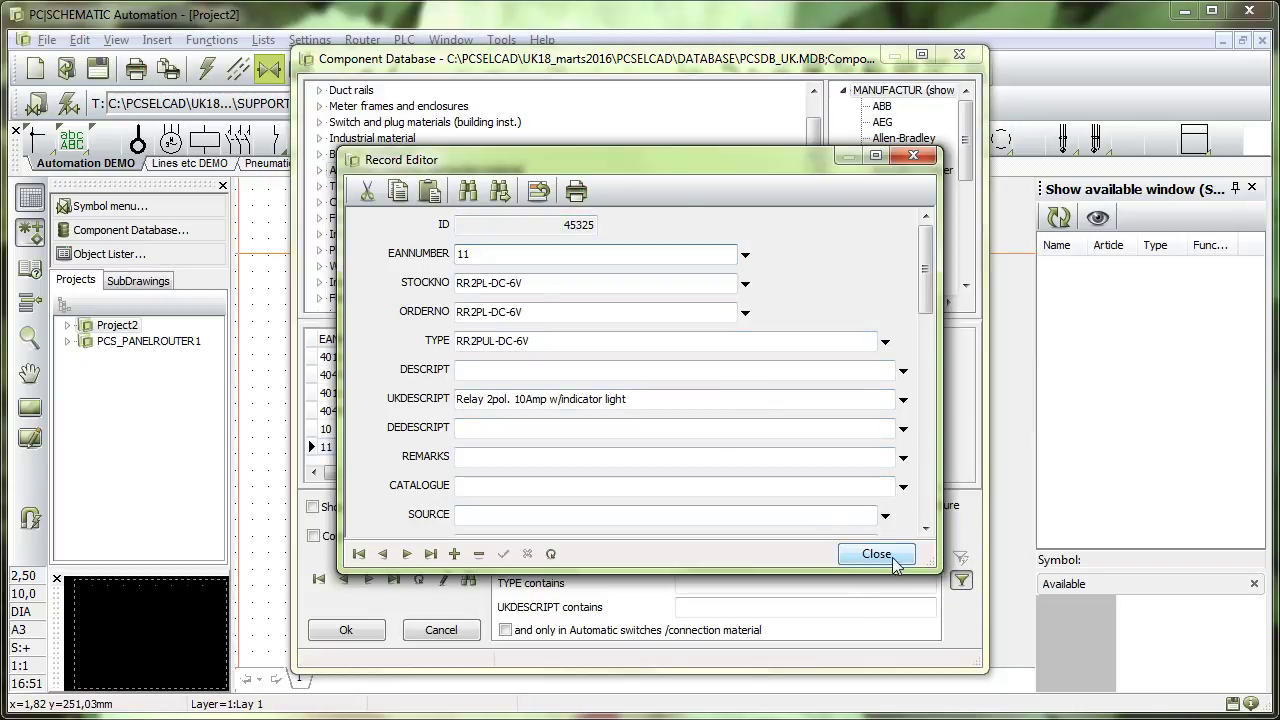
- Close the Record Editor and Component Database, returning to the Project2 schematic page
{"action": "left_click", "coordinate": [876, 554]}
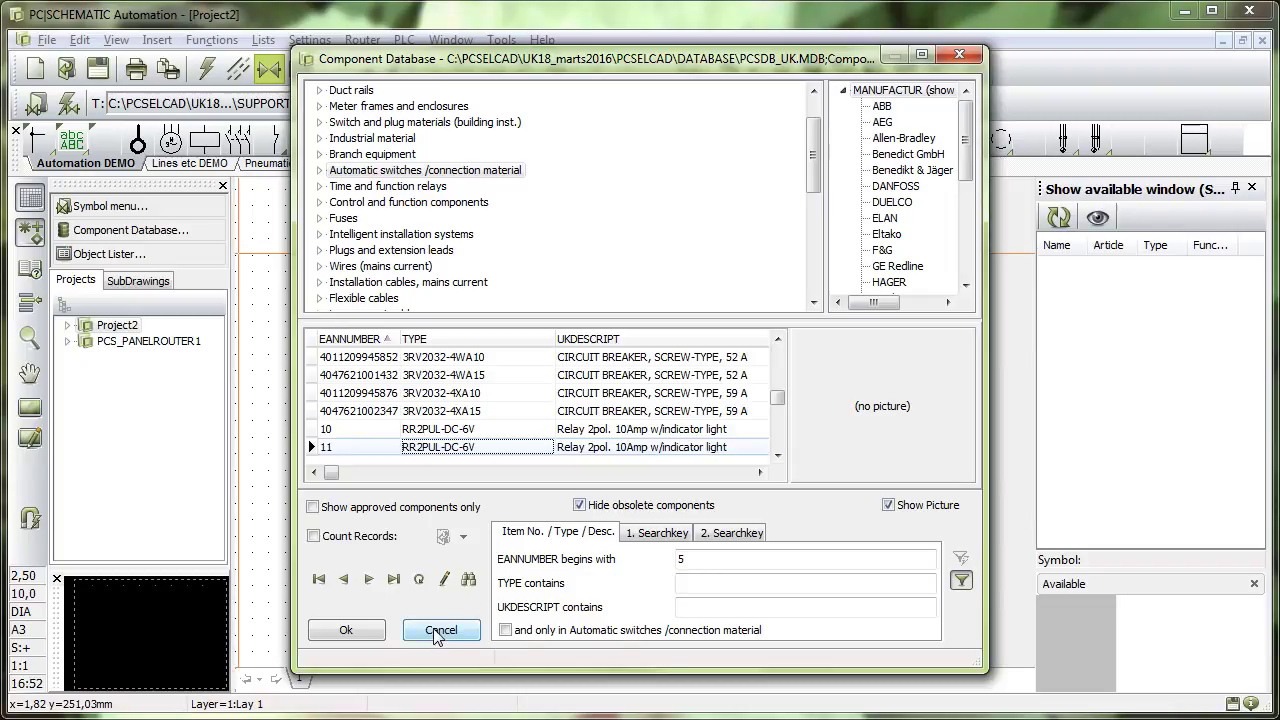
{"action": "left_click", "coordinate": [437, 630]}
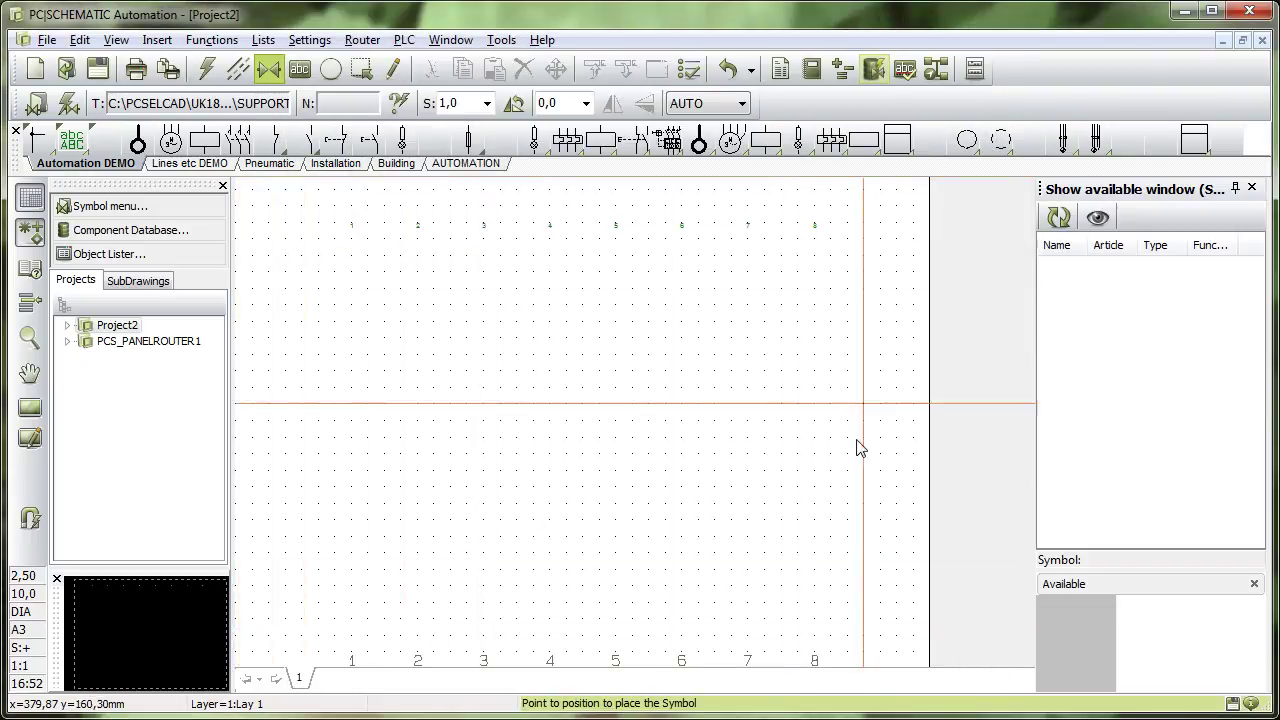
{"action": "left_click", "coordinate": [192, 229]}
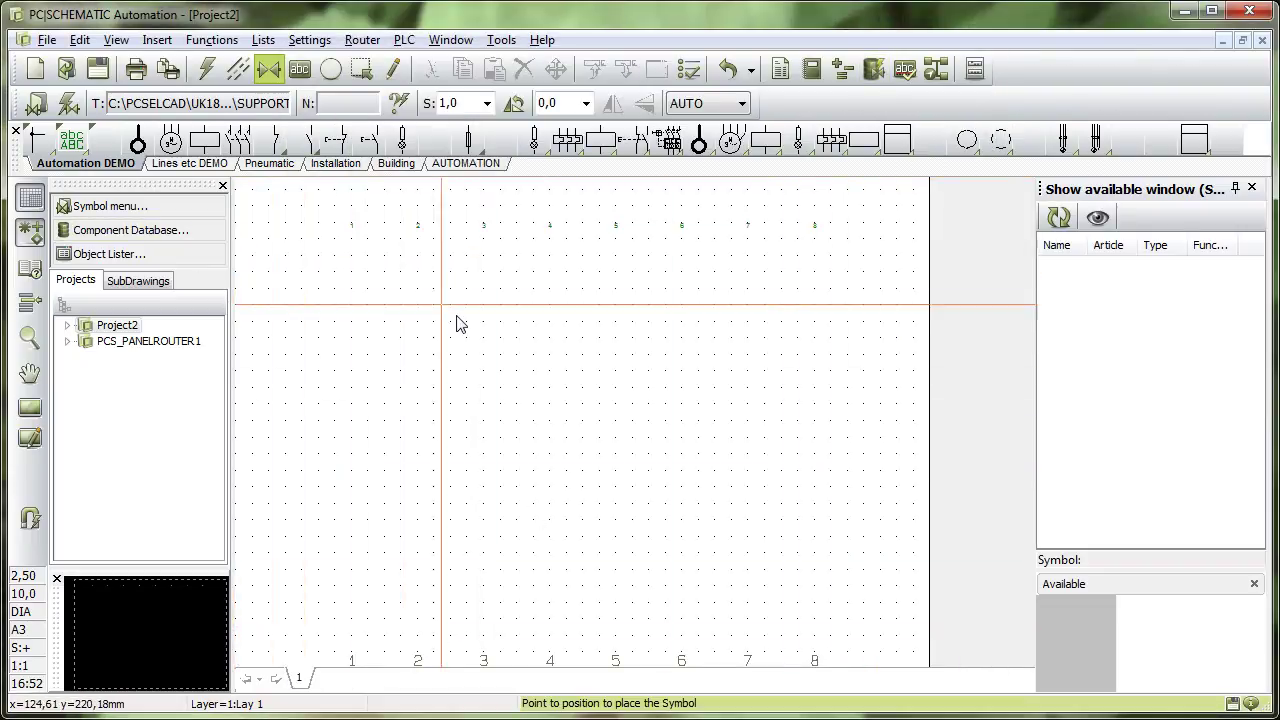